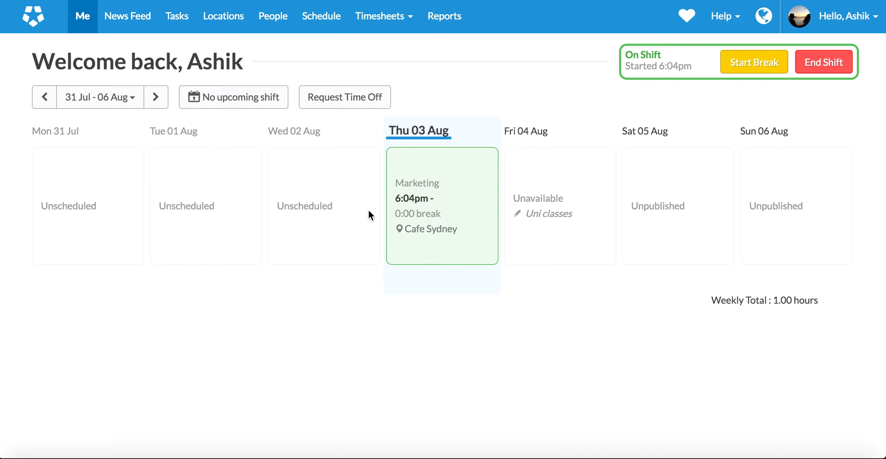
- Go to the Reports page to see the Employee Details and Journal Usage summaries
{"action": "left_click", "coordinate": [444, 20]}
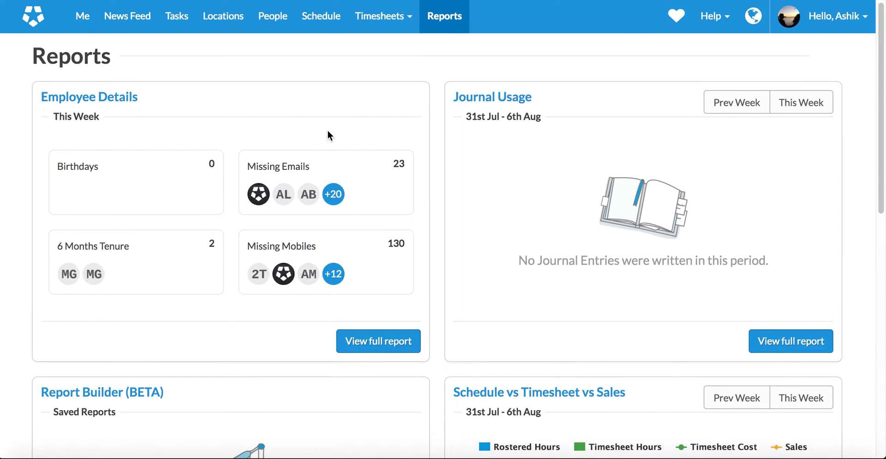
- Scroll to Report Builder (BETA) and bring up the saved Timesheet Report with 2000 results
{"action": "scroll", "coordinate": [330, 134], "scroll_direction": "down", "scroll_amount": 5}
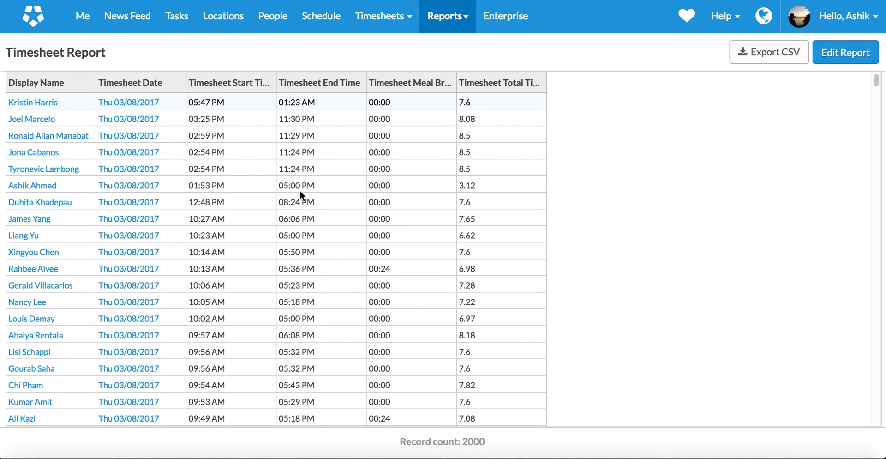
{"action": "scroll", "coordinate": [306, 236], "scroll_direction": "down", "scroll_amount": 10}
{"action": "scroll", "coordinate": [306, 236], "scroll_direction": "up", "scroll_amount": 10}
- Keep Timesheet as the data source and filter Timesheet Date greater than or equal to 01/01/2017
{"action": "left_click", "coordinate": [844, 54]}
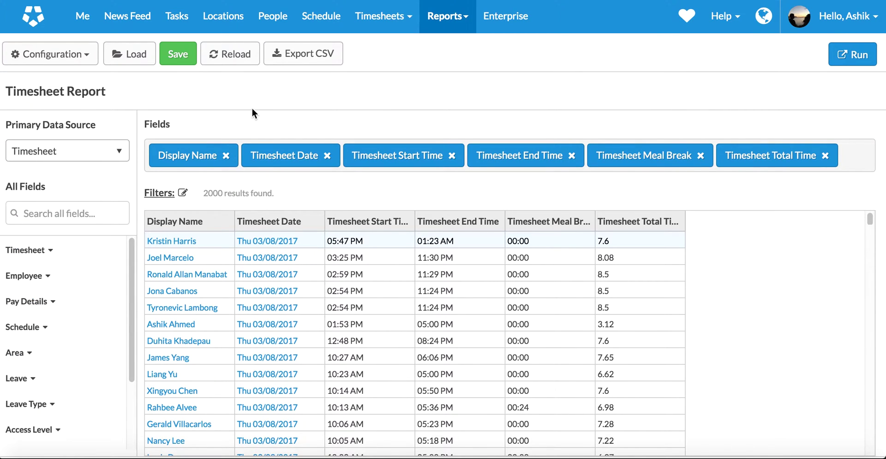
{"action": "left_click", "coordinate": [110, 151]}
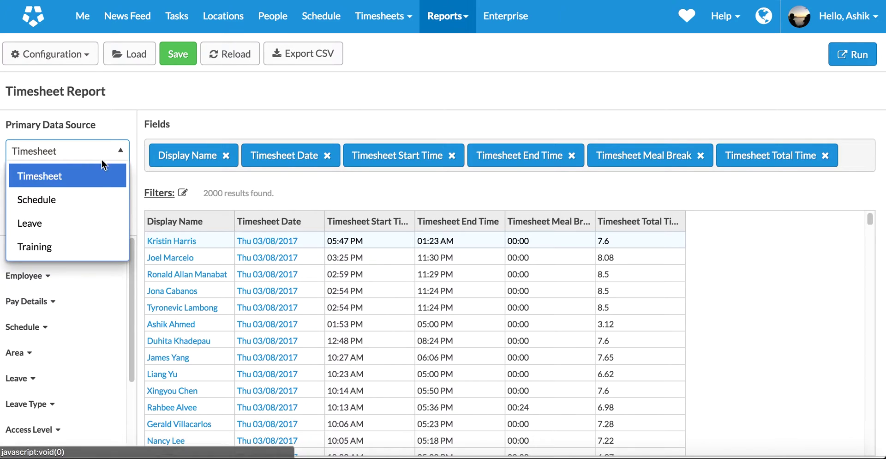
{"action": "left_click", "coordinate": [217, 94]}
{"action": "left_click", "coordinate": [163, 193]}
{"action": "left_click", "coordinate": [362, 134]}
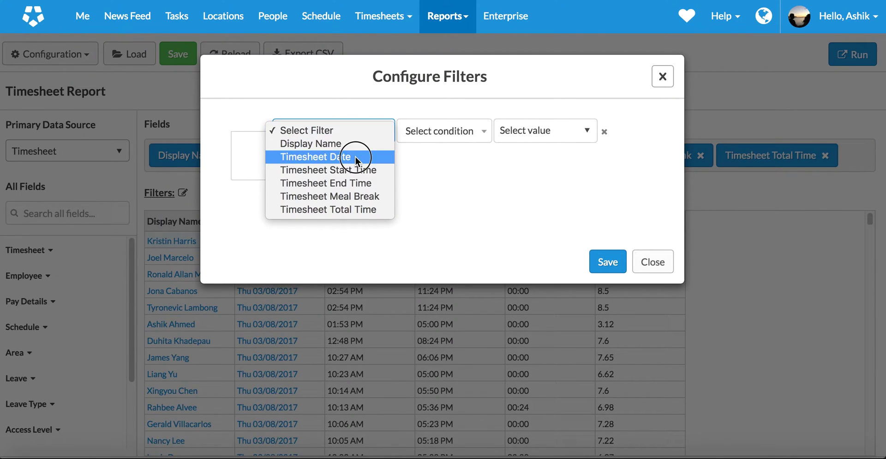
{"action": "left_click", "coordinate": [357, 157]}
{"action": "left_click", "coordinate": [445, 131]}
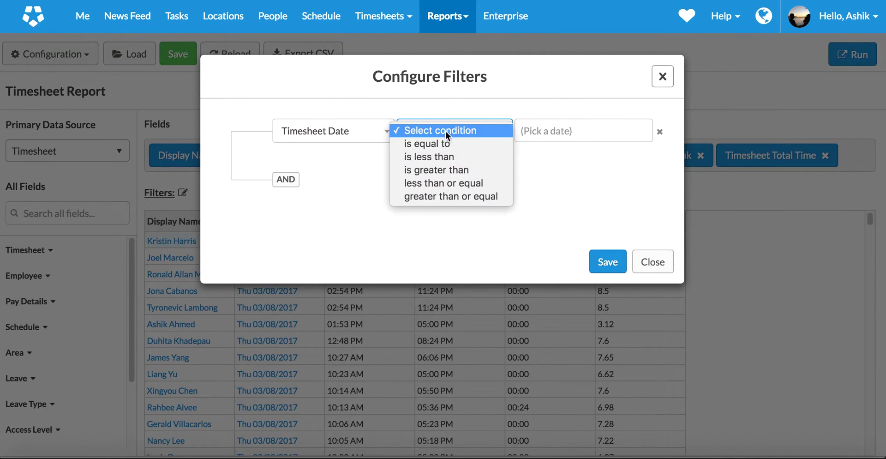
{"action": "left_click", "coordinate": [439, 196]}
{"action": "left_click", "coordinate": [619, 131]}
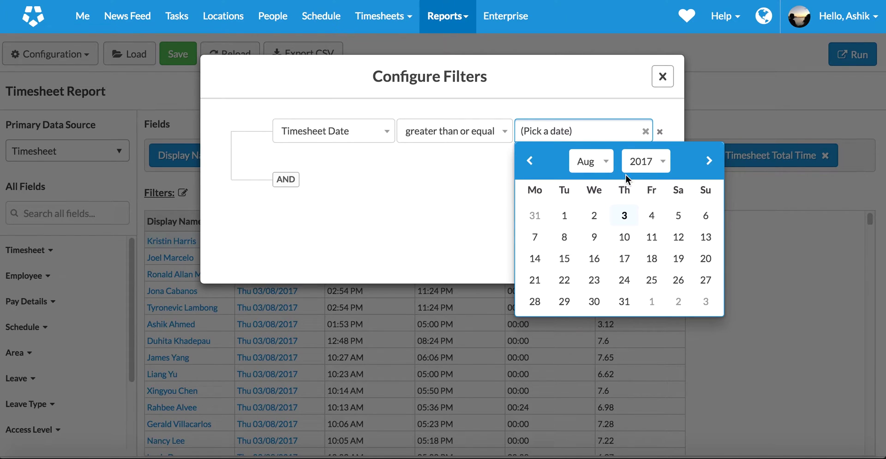
{"action": "left_click", "coordinate": [596, 161]}
{"action": "left_click", "coordinate": [594, 69]}
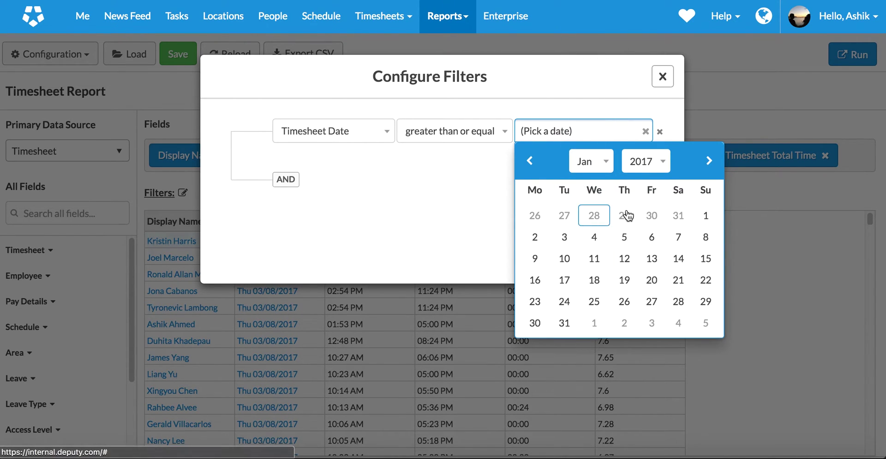
{"action": "left_click", "coordinate": [706, 215]}
- Add a Display Name contains the employee's name filter and save both filters
{"action": "left_click", "coordinate": [295, 182]}
{"action": "left_click", "coordinate": [297, 182]}
{"action": "left_click", "coordinate": [298, 188]}
{"action": "left_click", "coordinate": [453, 176]}
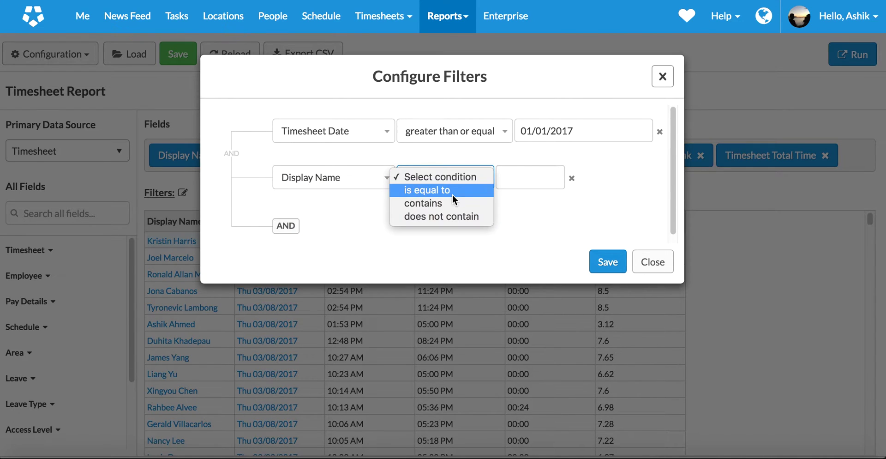
{"action": "left_click", "coordinate": [453, 204]}
{"action": "left_click", "coordinate": [532, 178]}
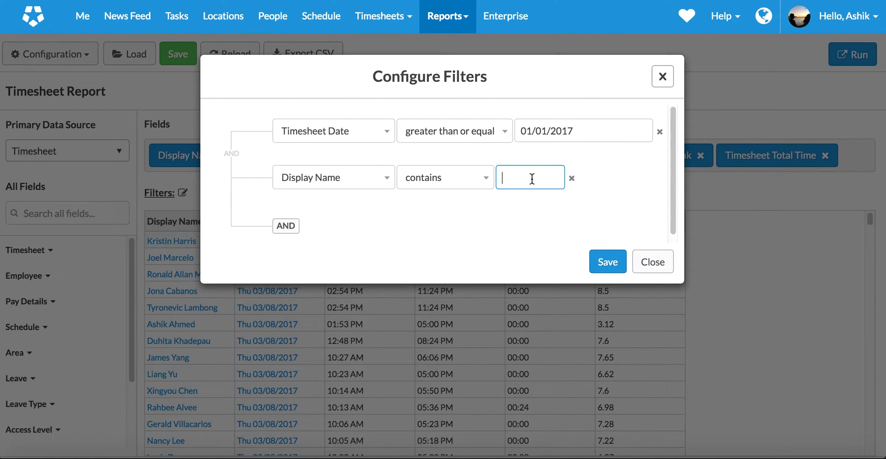
{"action": "left_click", "coordinate": [617, 264]}
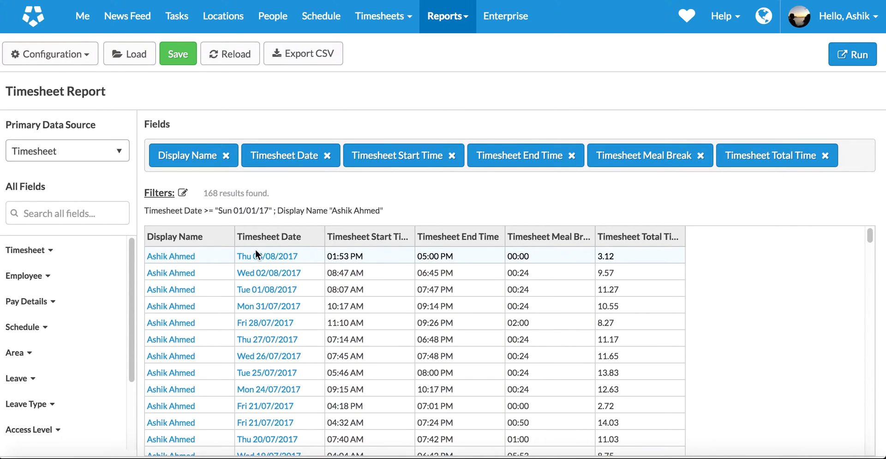
- Sort the shifts by date, oldest first
{"action": "left_click", "coordinate": [265, 236]}
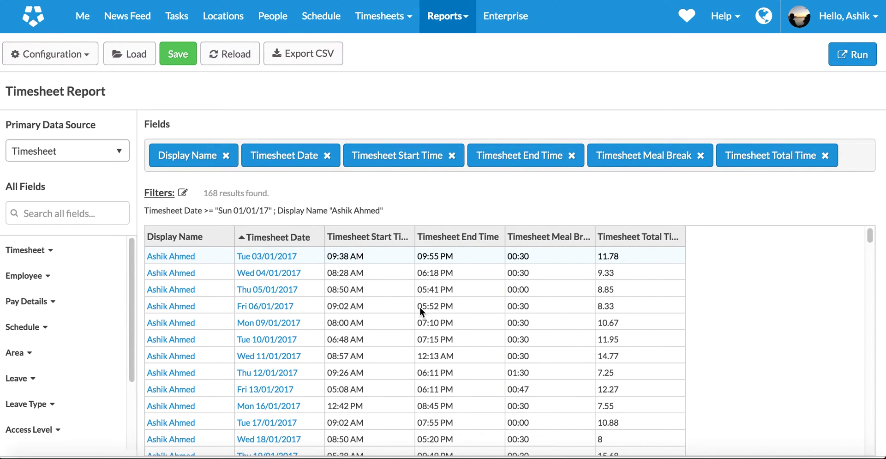
{"action": "scroll", "coordinate": [420, 311], "scroll_direction": "down", "scroll_amount": 20}
{"action": "scroll", "coordinate": [420, 311], "scroll_direction": "up", "scroll_amount": 20}
- Add Location Name and Area Name columns, moving Location Name to the first column
{"action": "left_click", "coordinate": [26, 354]}
{"action": "scroll", "coordinate": [27, 358], "scroll_direction": "down", "scroll_amount": 3}
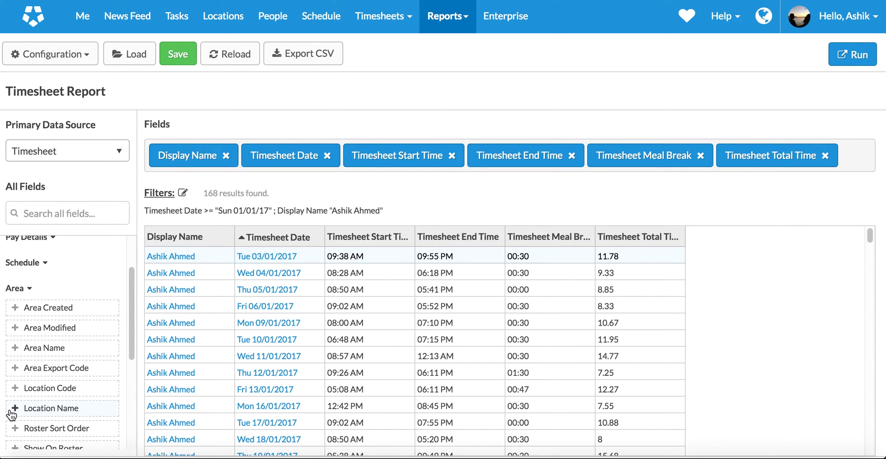
{"action": "left_click", "coordinate": [14, 410]}
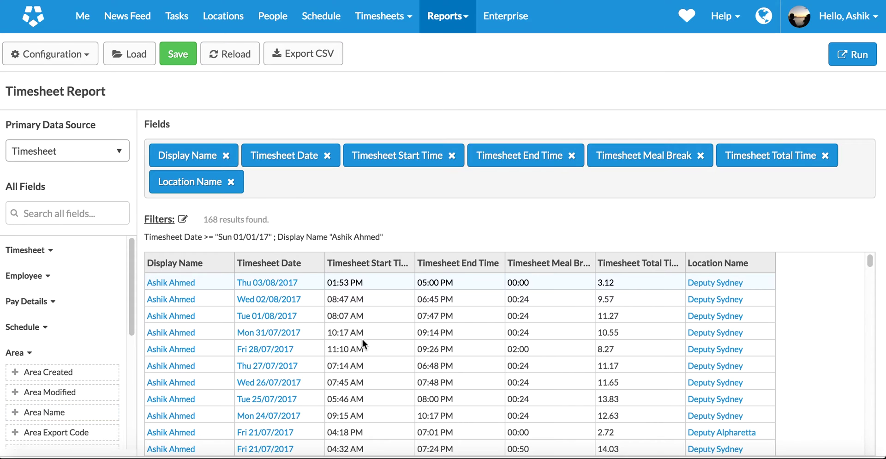
{"action": "scroll", "coordinate": [686, 270], "scroll_direction": "down", "scroll_amount": 3}
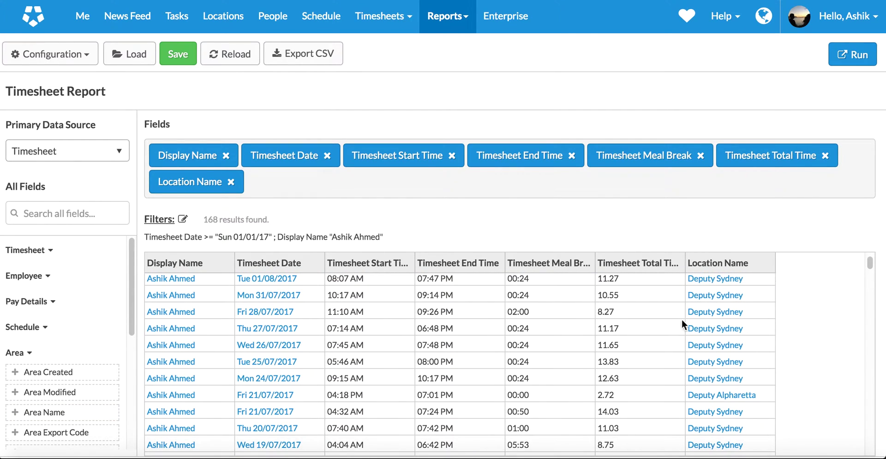
{"action": "scroll", "coordinate": [682, 339], "scroll_direction": "down", "scroll_amount": 2}
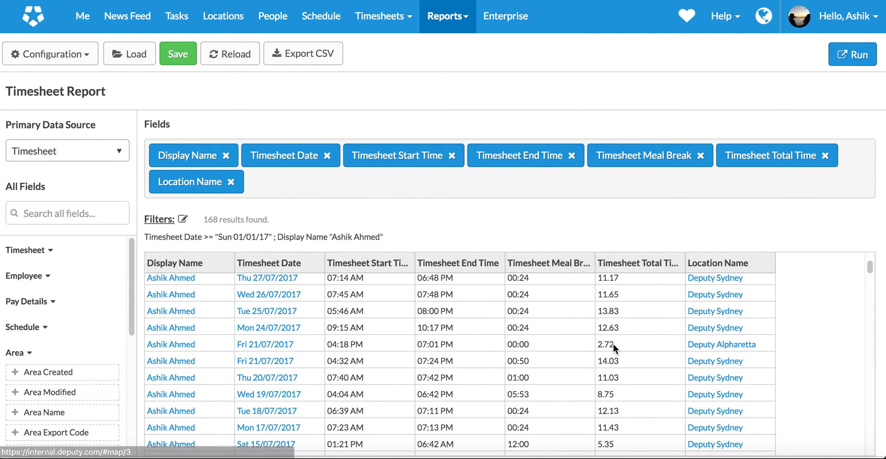
{"action": "scroll", "coordinate": [16, 392], "scroll_direction": "down", "scroll_amount": 1}
{"action": "left_click", "coordinate": [17, 391]}
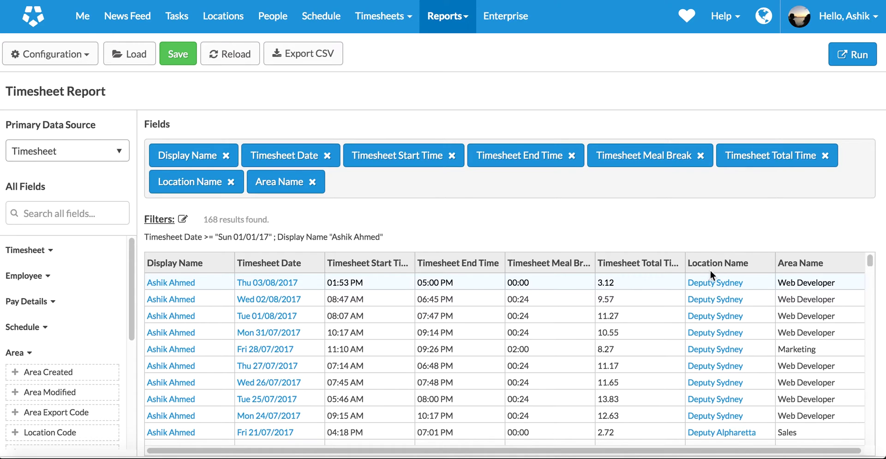
{"action": "left_click_drag", "start_coordinate": [711, 272], "coordinate": [206, 276]}
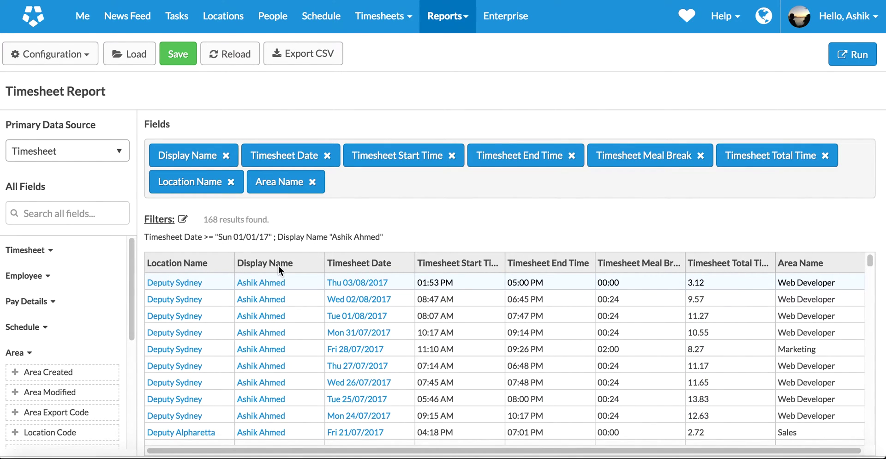
- Group the report by Location Name in the Configuration settings
{"action": "left_click", "coordinate": [51, 54]}
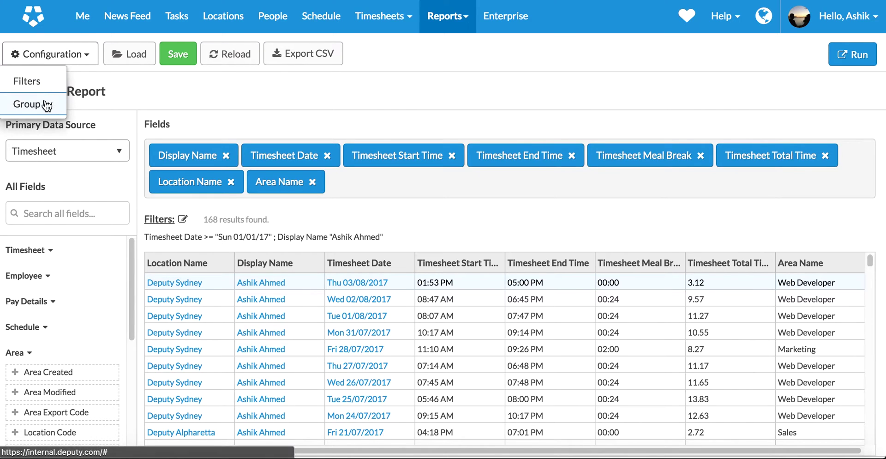
{"action": "left_click", "coordinate": [47, 104]}
{"action": "left_click", "coordinate": [346, 122]}
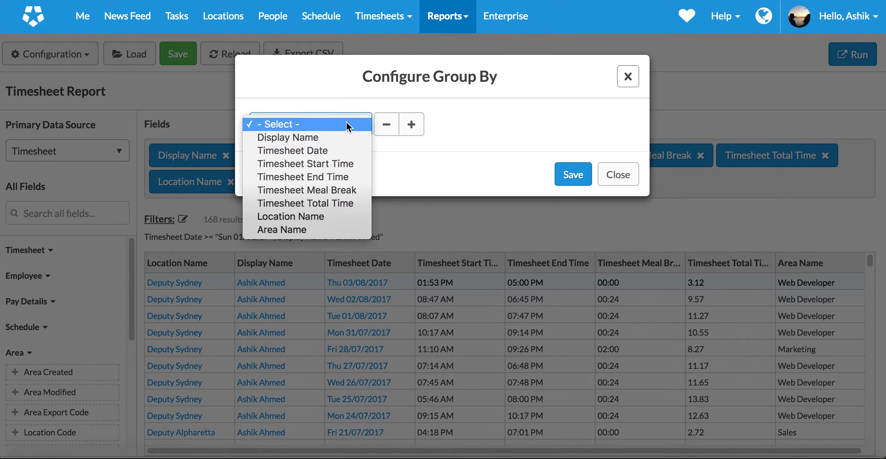
{"action": "left_click", "coordinate": [331, 216]}
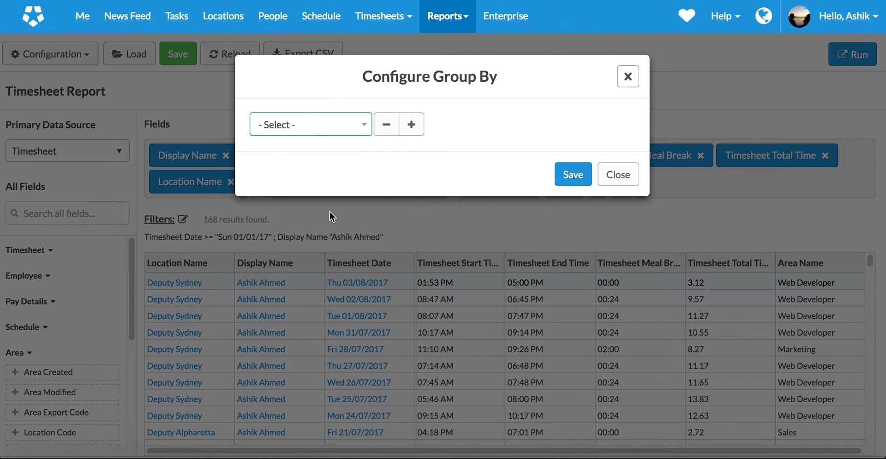
{"action": "left_click", "coordinate": [577, 178]}
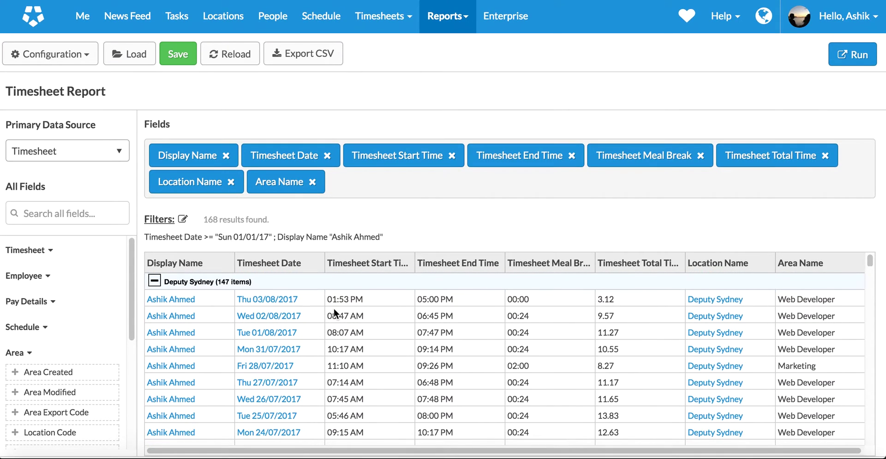
- Collapse and re-expand the Deputy Sydney group and review the per-location Total Time sums
{"action": "left_click", "coordinate": [154, 281]}
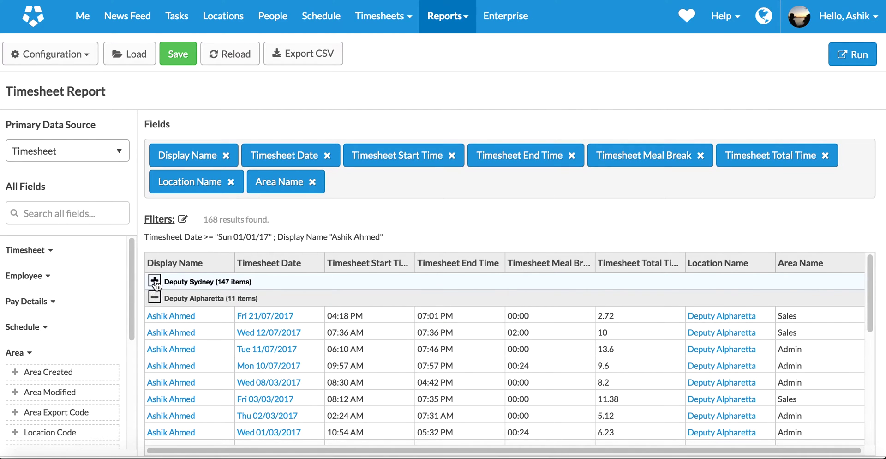
{"action": "left_click", "coordinate": [154, 281]}
{"action": "scroll", "coordinate": [188, 321], "scroll_direction": "down", "scroll_amount": 20}
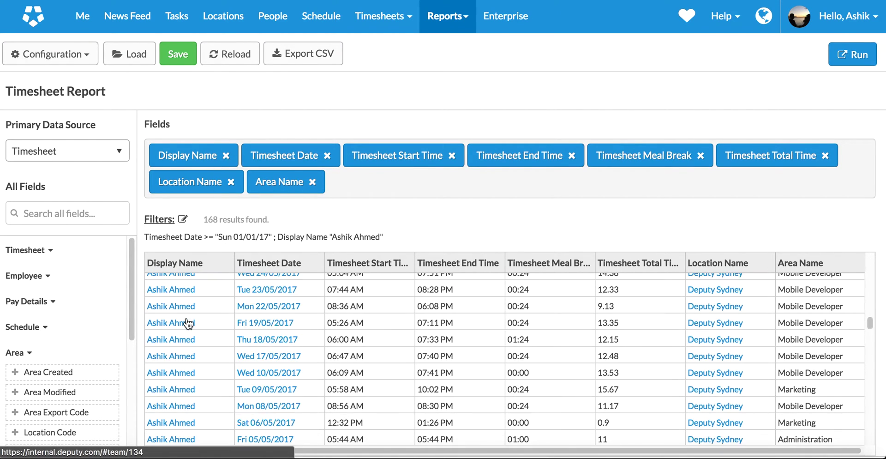
{"action": "scroll", "coordinate": [187, 317], "scroll_direction": "down", "scroll_amount": 15}
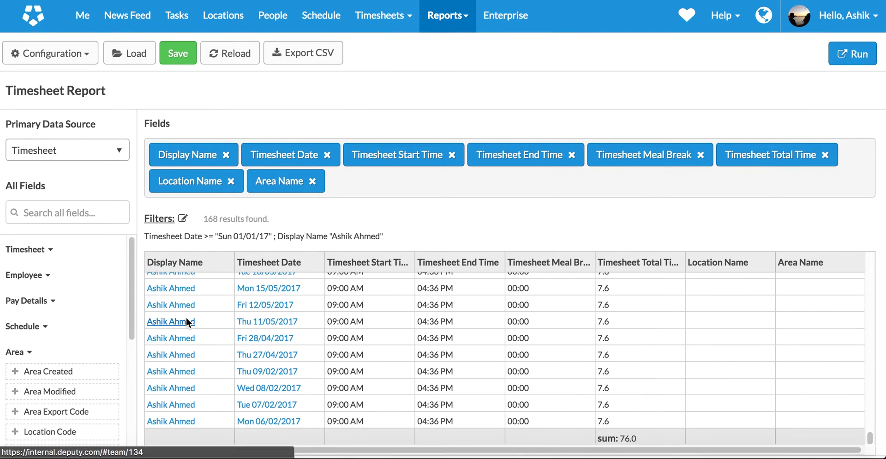
{"action": "scroll", "coordinate": [186, 317], "scroll_direction": "up", "scroll_amount": 2}
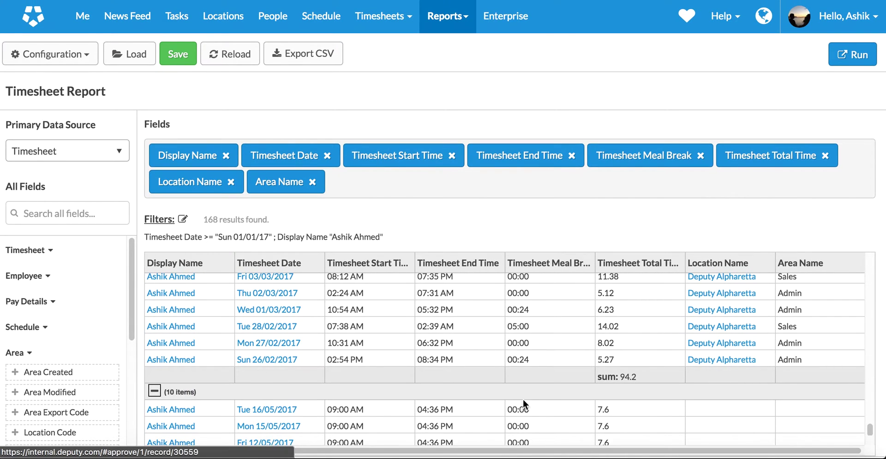
{"action": "scroll", "coordinate": [624, 373], "scroll_direction": "up", "scroll_amount": 10}
{"action": "scroll", "coordinate": [625, 376], "scroll_direction": "down", "scroll_amount": 1}
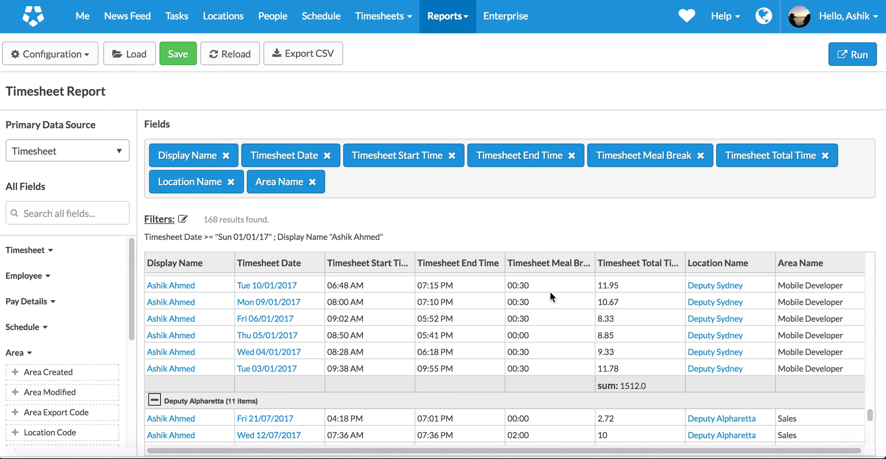
- Save the report with a title made of the employee's name and 'Hours of 2017 Jan'
{"action": "left_click", "coordinate": [176, 64]}
{"action": "left_click", "coordinate": [348, 144]}
{"action": "type", "text": "Ashik's Hour"}
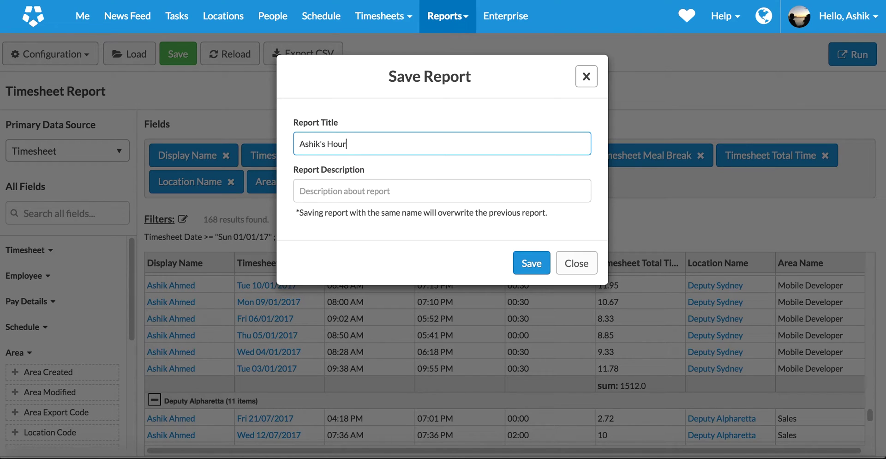
{"action": "type", "text": "s of 2017 Jan"}
{"action": "left_click", "coordinate": [539, 267]}
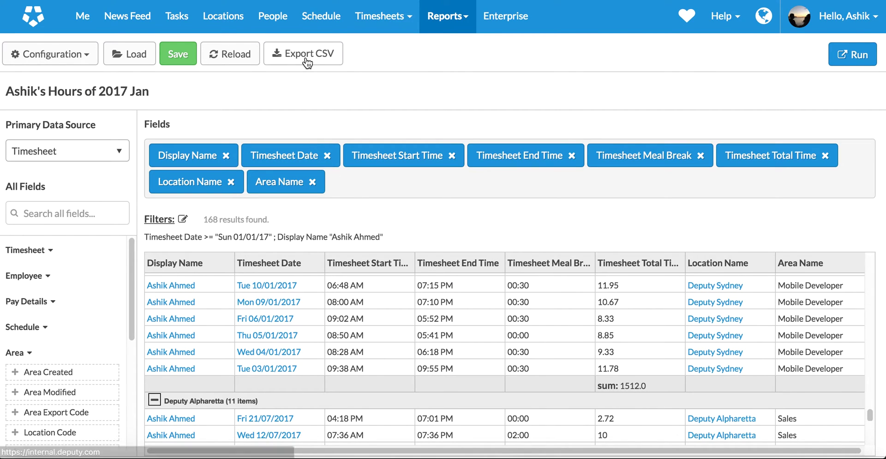
- Export the report to CSV, preview the 2017 Jan file in Downloads, then return to Deputy
{"action": "left_click", "coordinate": [306, 57]}
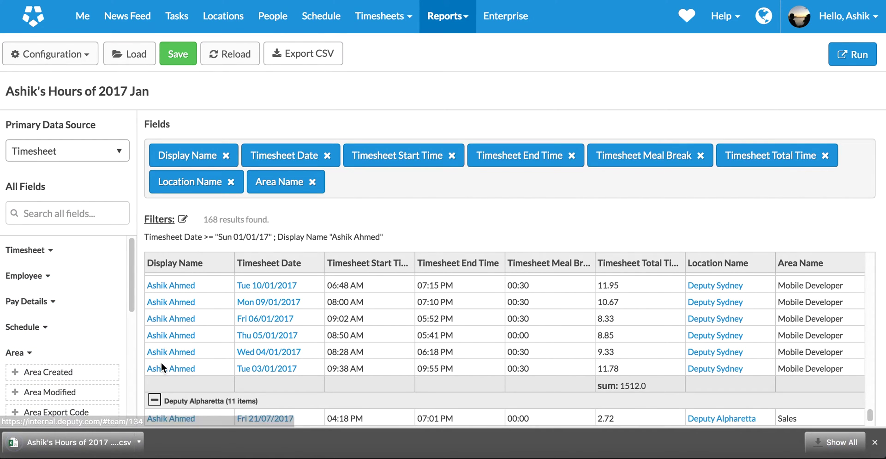
{"action": "left_click", "coordinate": [18, 450]}
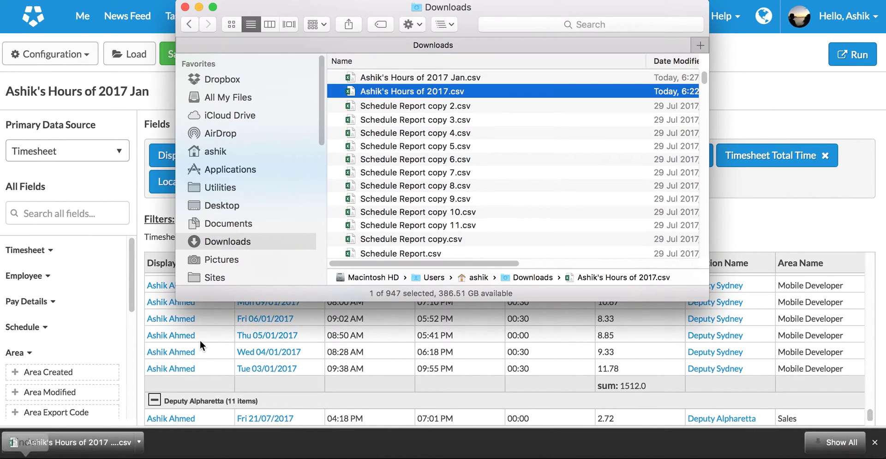
{"action": "key", "text": "Up"}
{"action": "key", "text": "space"}
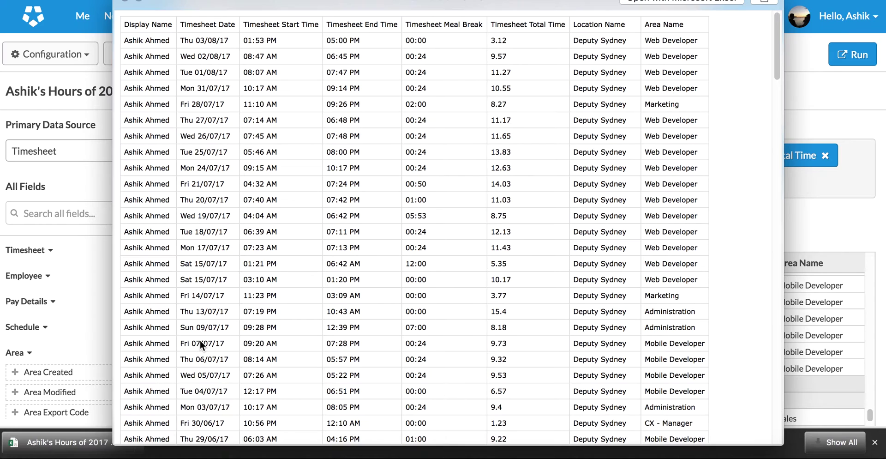
{"action": "key", "text": "space"}
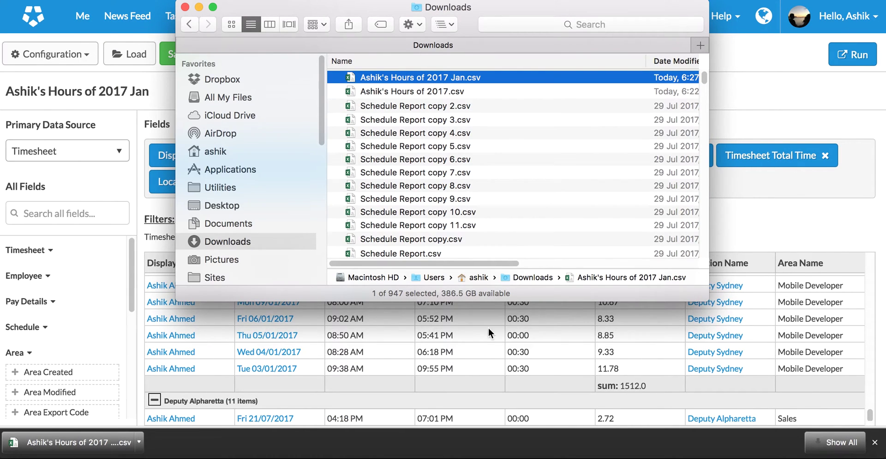
{"action": "left_click", "coordinate": [490, 332]}
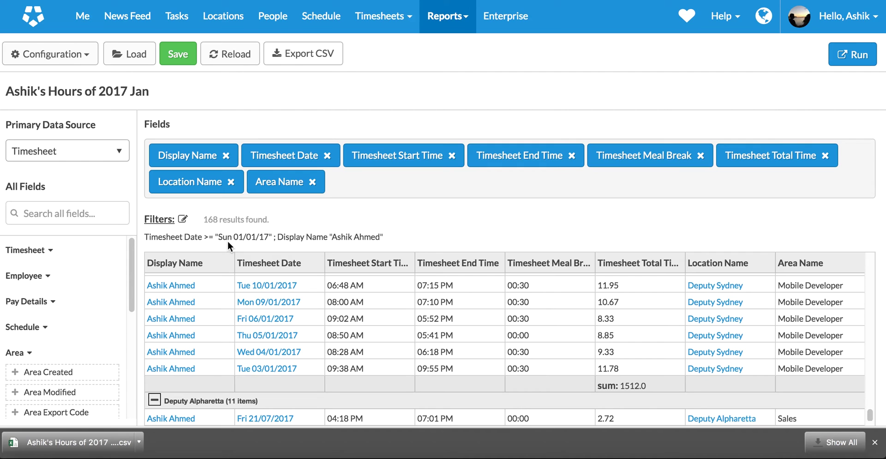
{"action": "scroll", "coordinate": [263, 307], "scroll_direction": "down", "scroll_amount": 5}
{"action": "scroll", "coordinate": [263, 308], "scroll_direction": "down", "scroll_amount": 3}
{"action": "scroll", "coordinate": [264, 308], "scroll_direction": "up", "scroll_amount": 10}
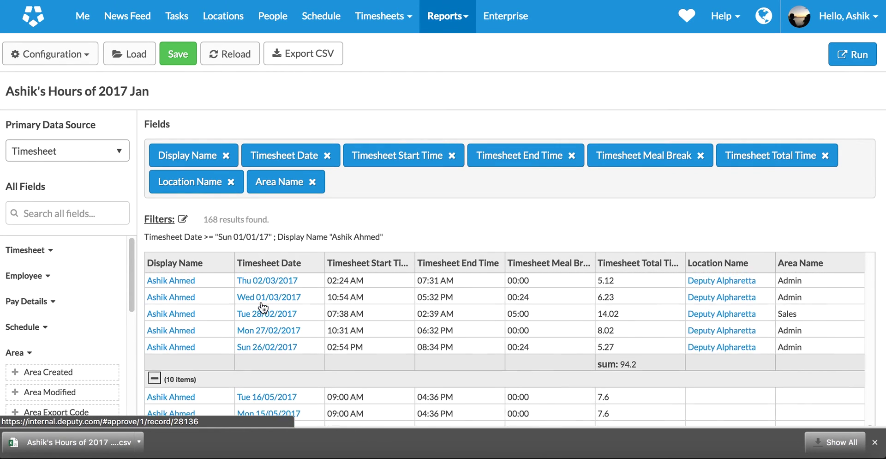
{"action": "scroll", "coordinate": [263, 308], "scroll_direction": "down", "scroll_amount": 15}
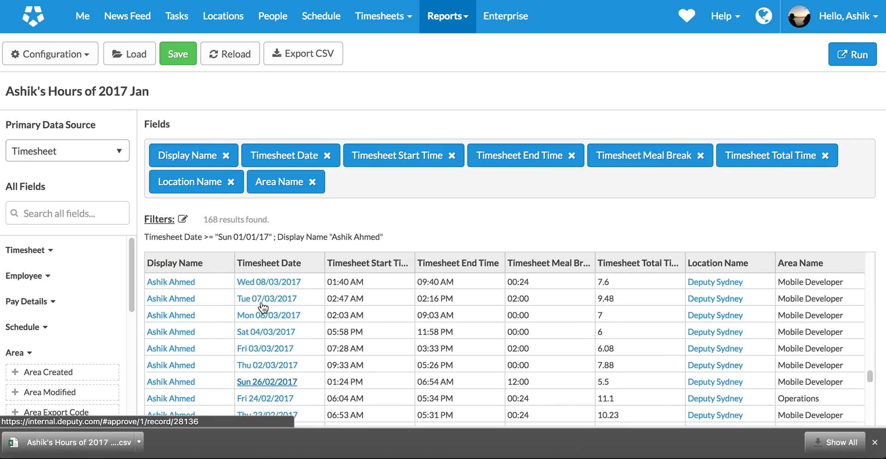
{"action": "scroll", "coordinate": [263, 308], "scroll_direction": "down", "scroll_amount": 15}
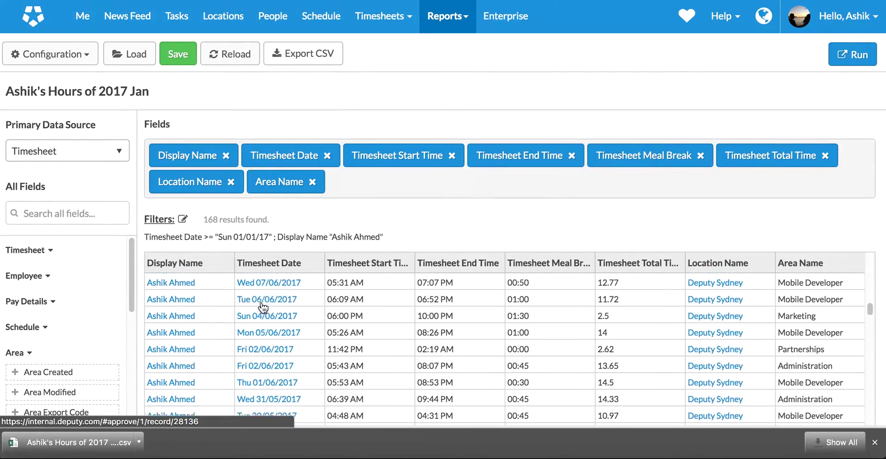
{"action": "scroll", "coordinate": [263, 308], "scroll_direction": "up", "scroll_amount": 6}
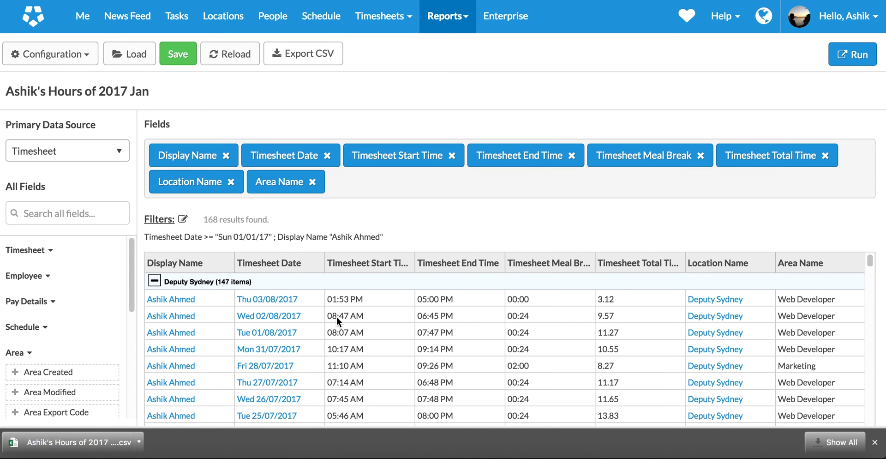
{"action": "scroll", "coordinate": [336, 317], "scroll_direction": "down", "scroll_amount": 3}
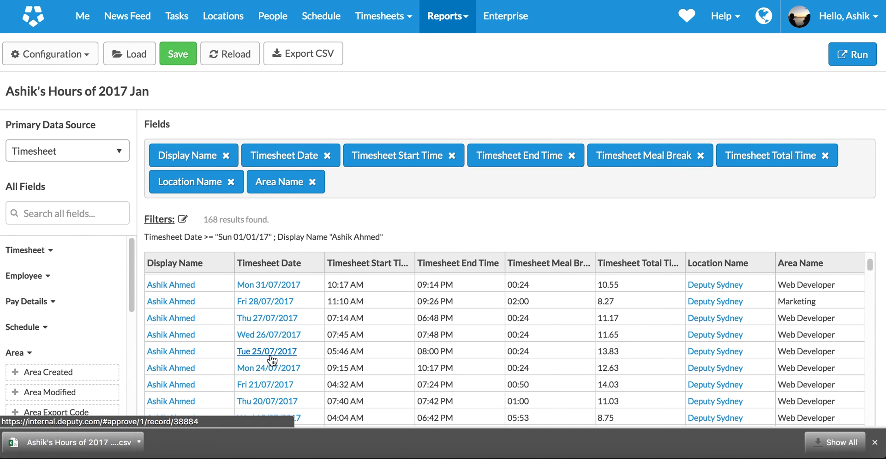